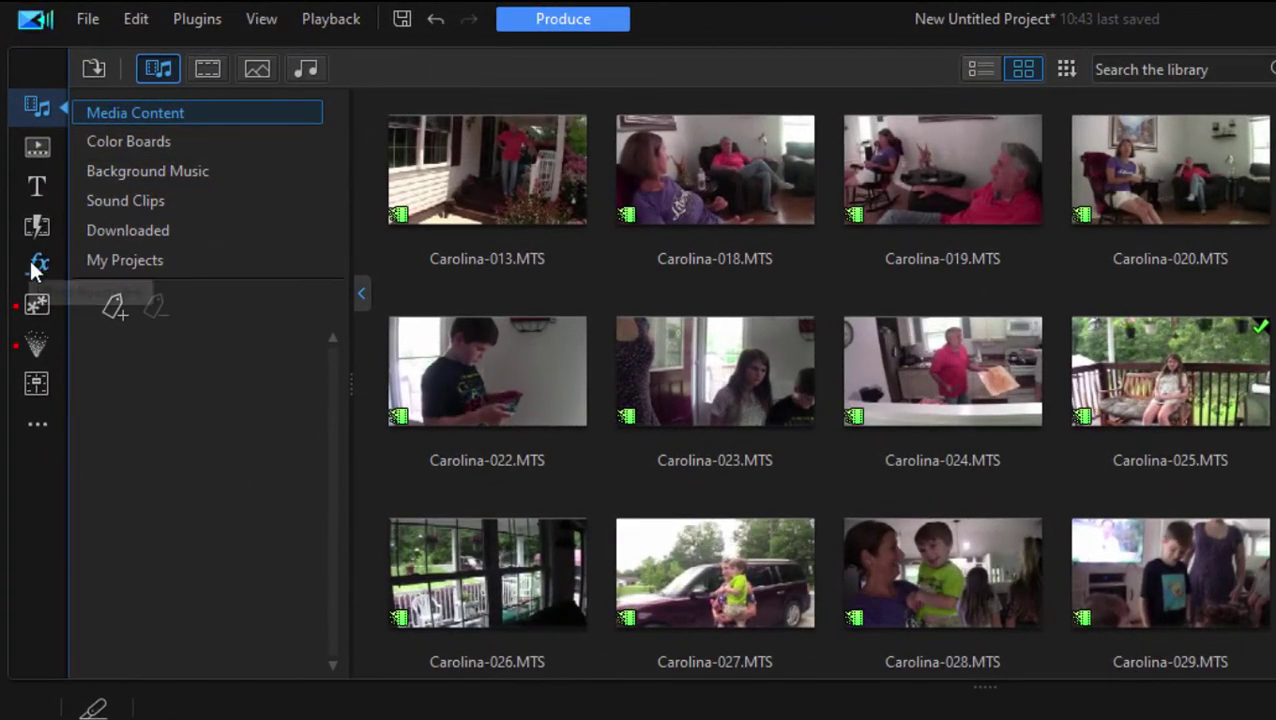
# Step: Show the Style Effect > AI Object Selection effects in the effects library
pyautogui.click(37, 263)
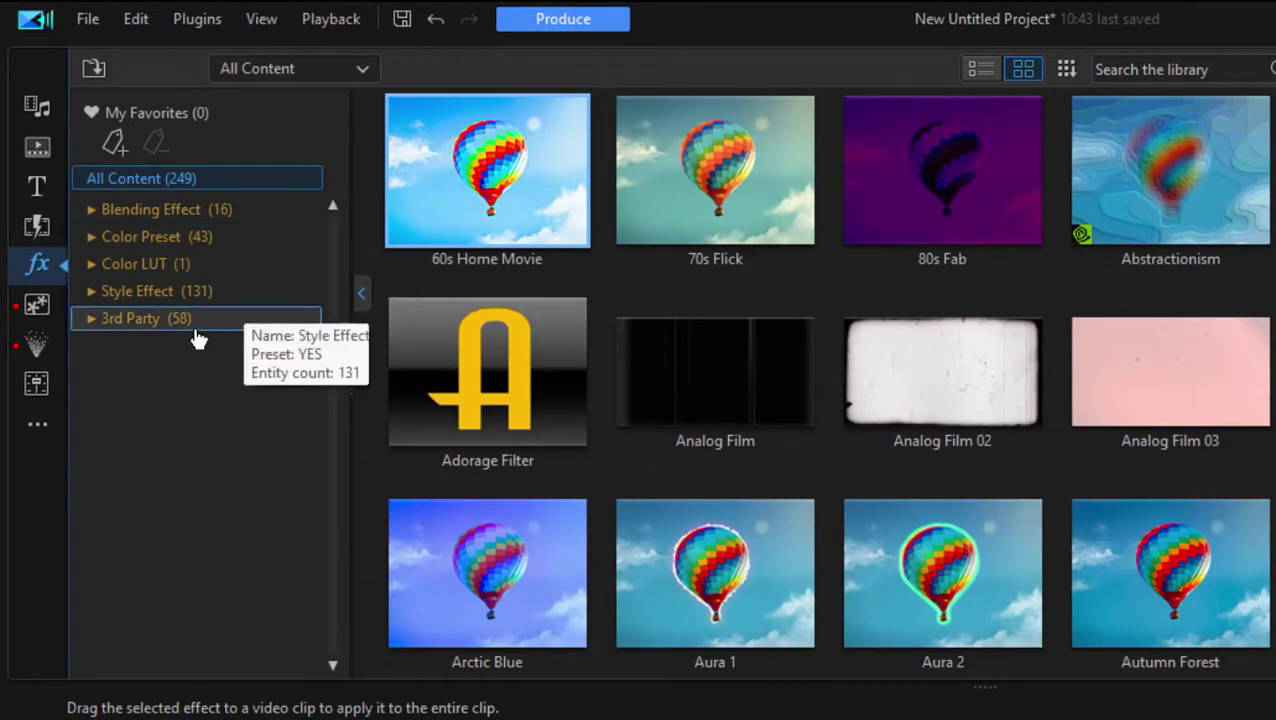
pyautogui.click(93, 292)
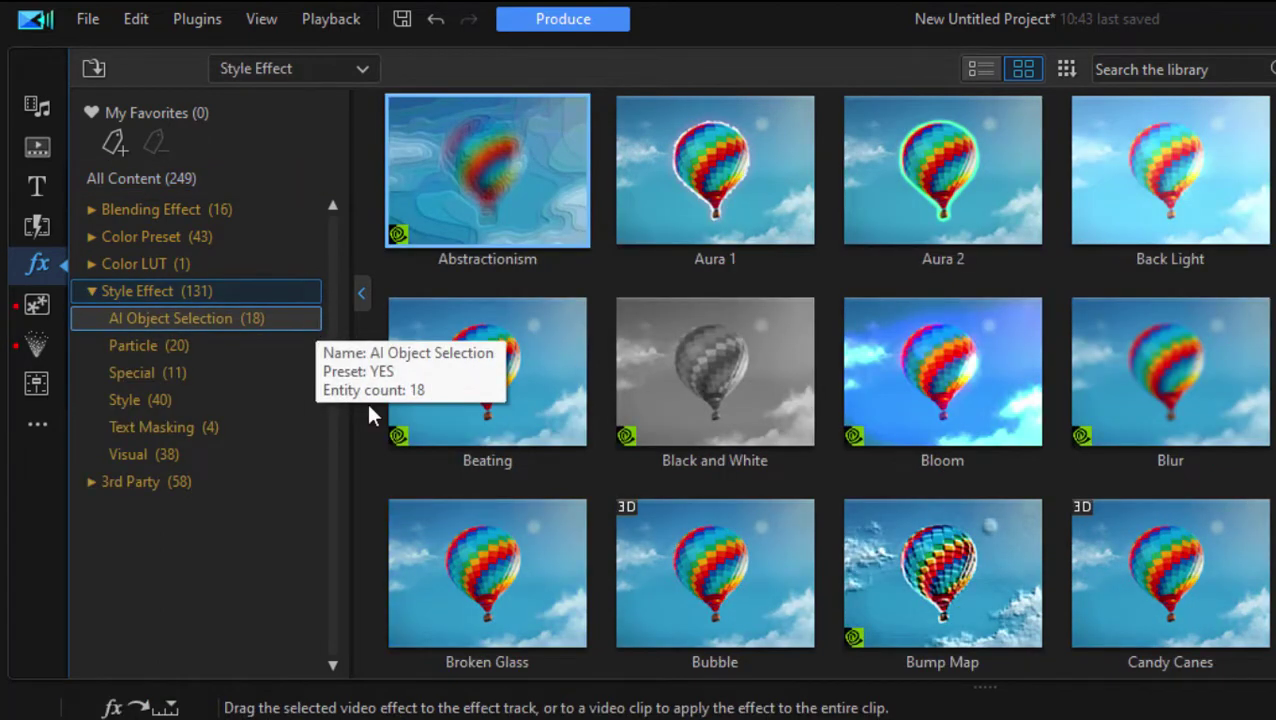
pyautogui.click(190, 318)
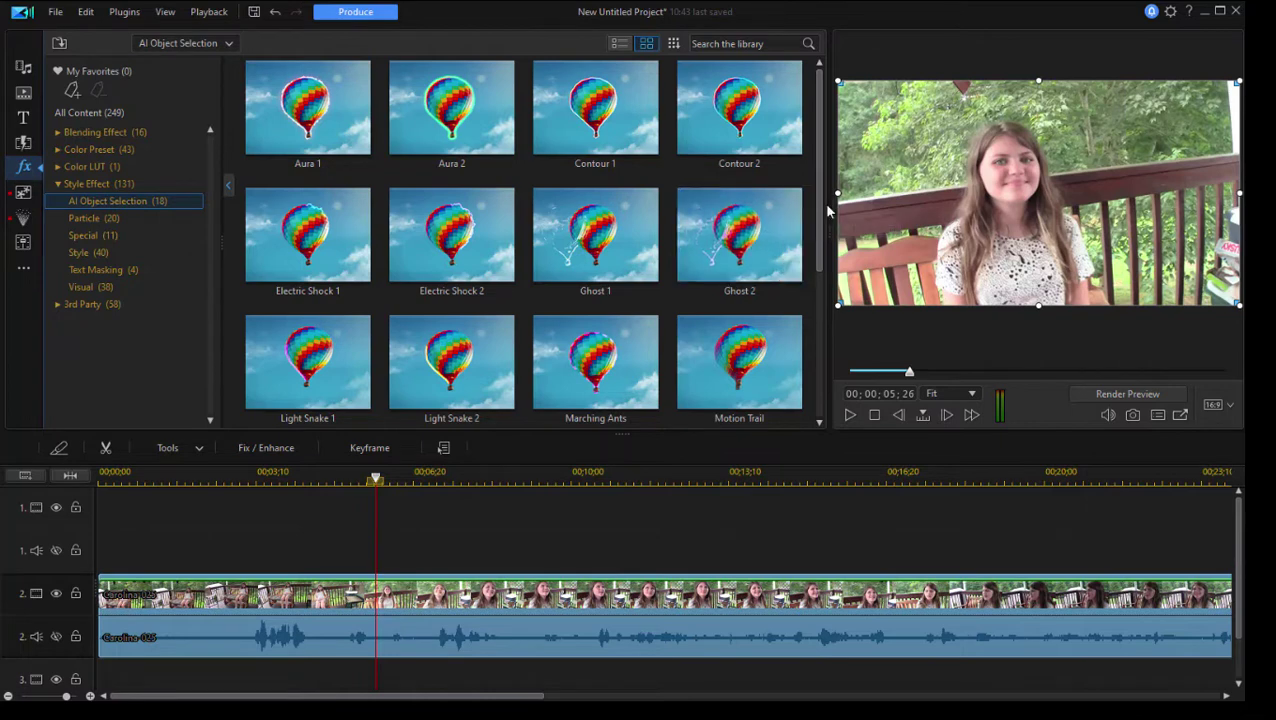
# Step: Apply Aura 2 to the porch clip, enlarge the preview, and play it back
pyautogui.moveTo(828, 210); pyautogui.dragTo(780, 124)
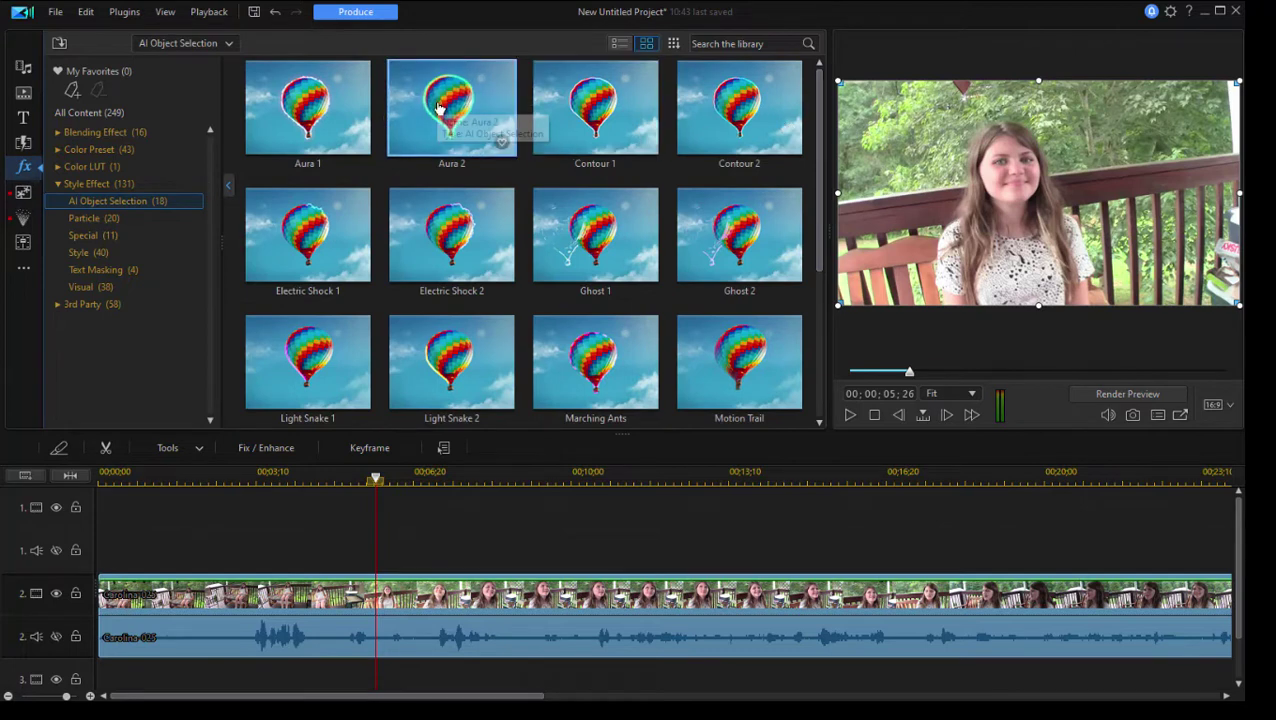
pyautogui.moveTo(438, 103); pyautogui.dragTo(437, 599)
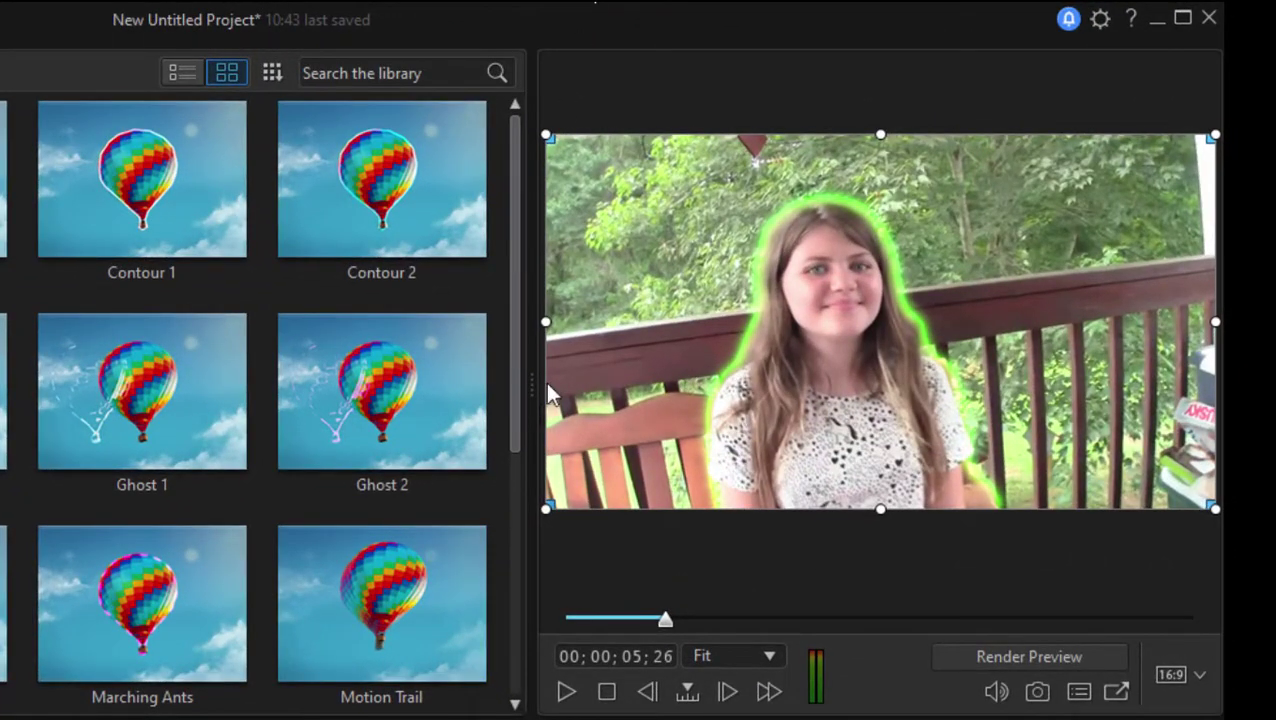
pyautogui.moveTo(530, 396); pyautogui.dragTo(427, 398)
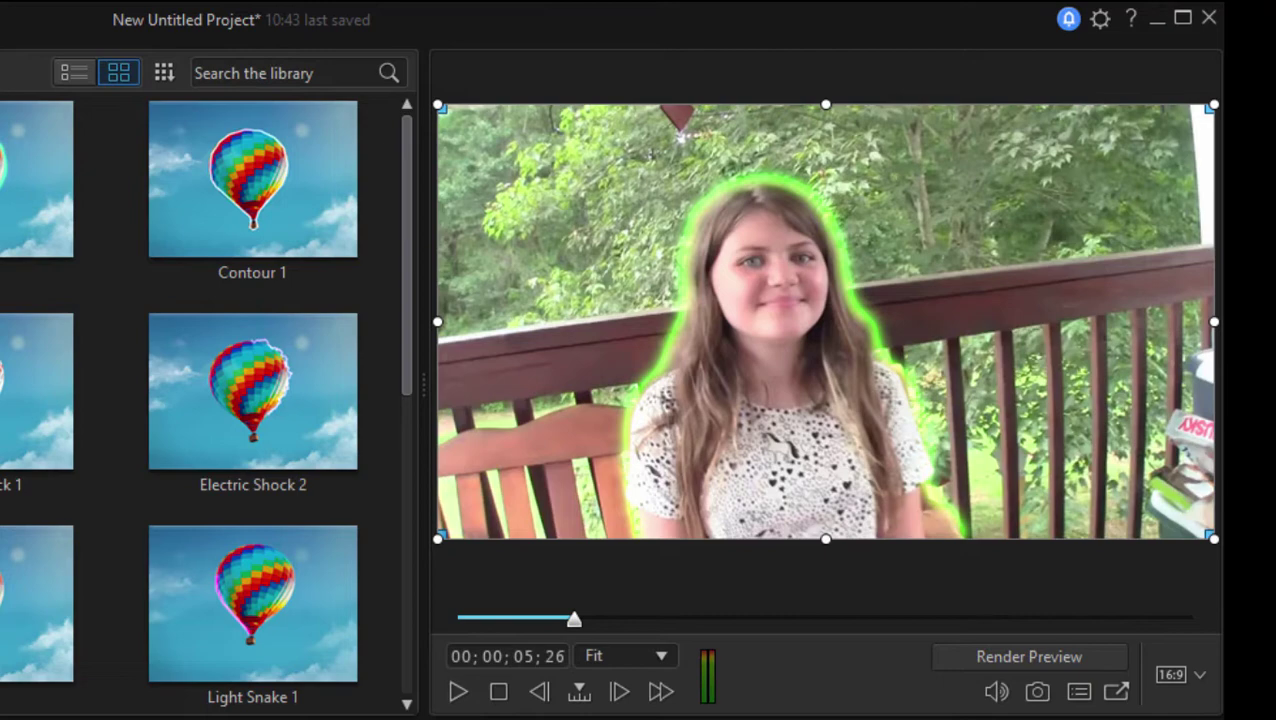
pyautogui.press('space')
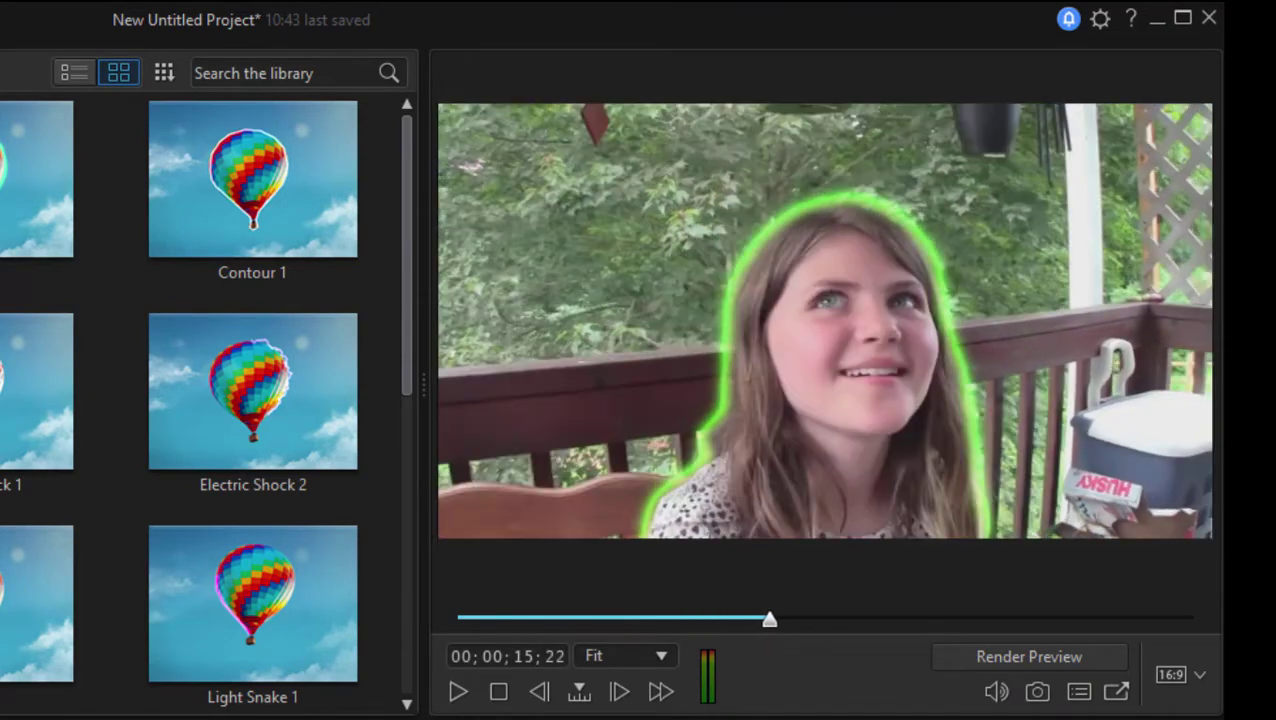
pyautogui.moveTo(769, 620); pyautogui.dragTo(553, 620)
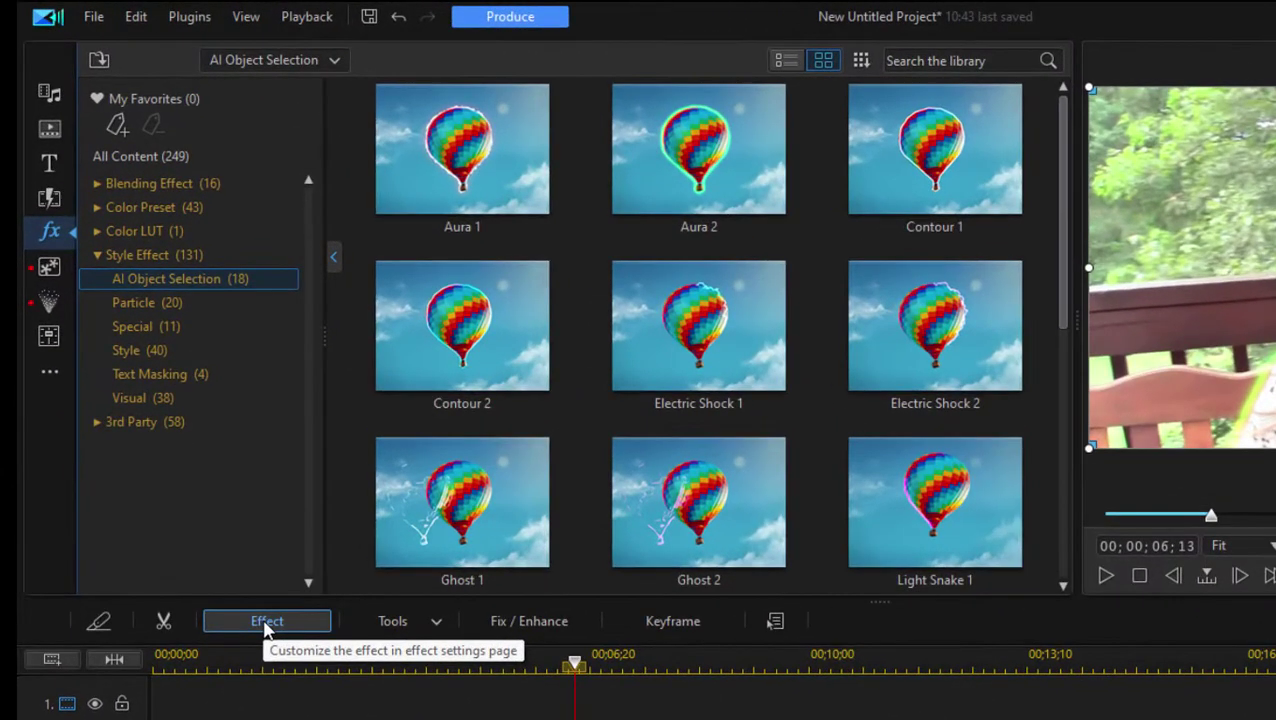
# Step: Try a larger Aura 2 glow size, then remove the Aura 2 effect from the clip
pyautogui.click(190, 446)
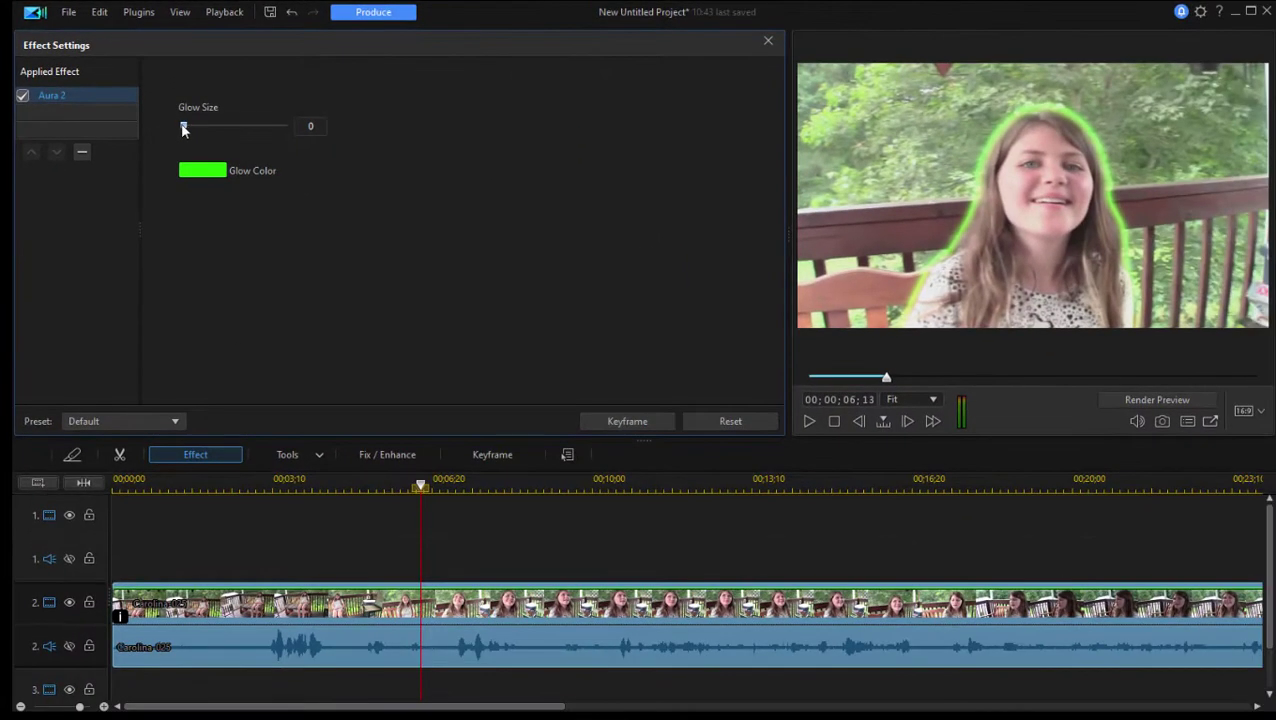
pyautogui.moveTo(183, 127)
pyautogui.mouseDown()
pyautogui.moveTo(238, 124)
pyautogui.moveTo(181, 128)
pyautogui.mouseUp()
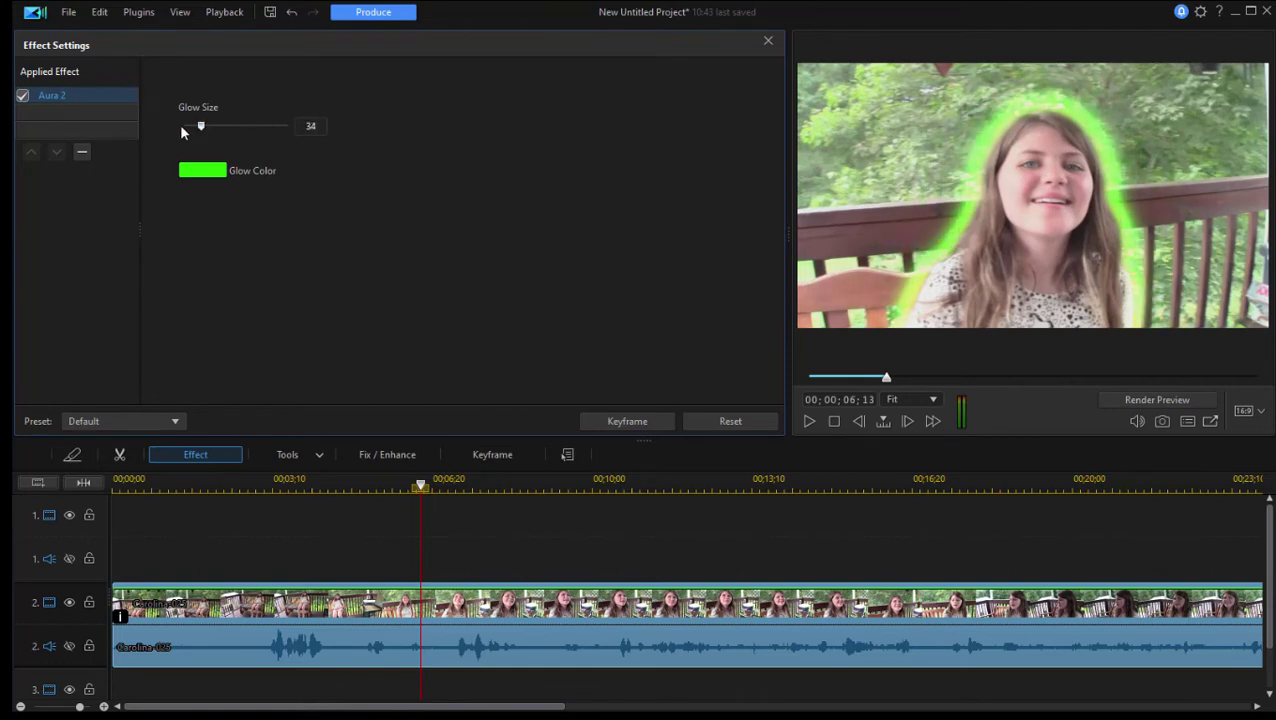
pyautogui.click(83, 154)
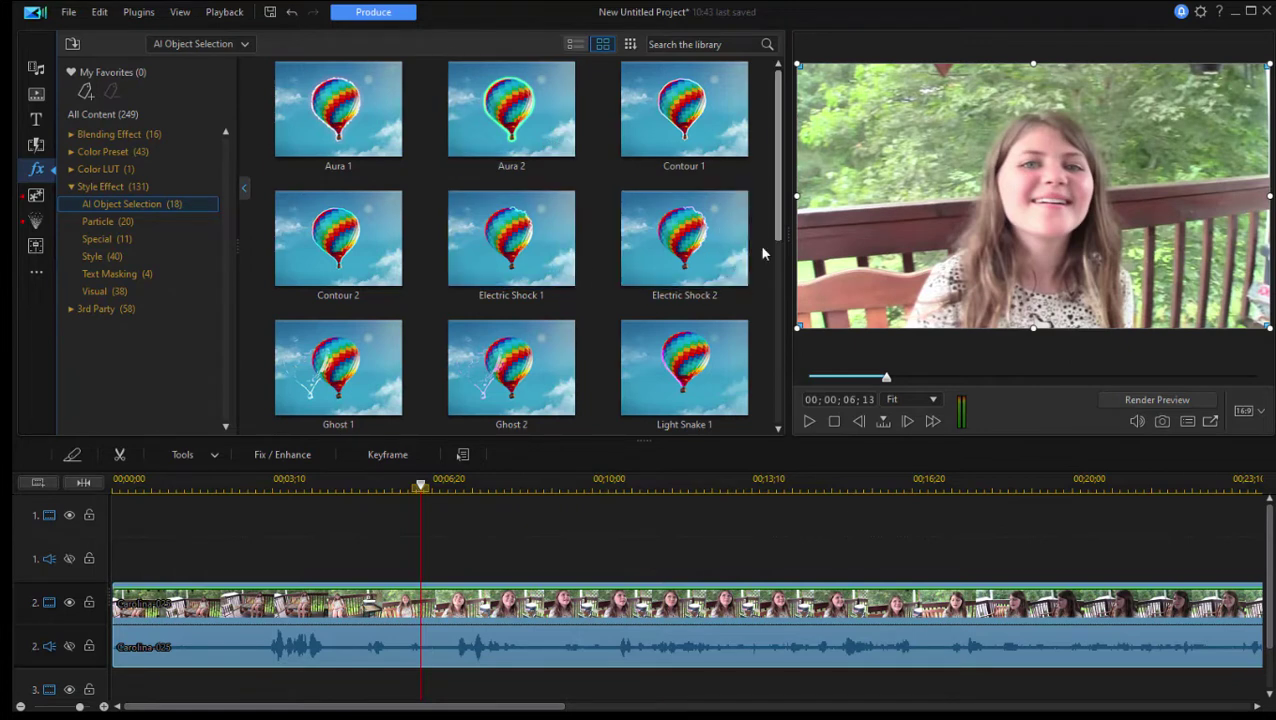
# Step: Apply Electric Shock 2 to the porch clip, preview it, and return to about 6 seconds
pyautogui.moveTo(684, 240); pyautogui.dragTo(506, 608)
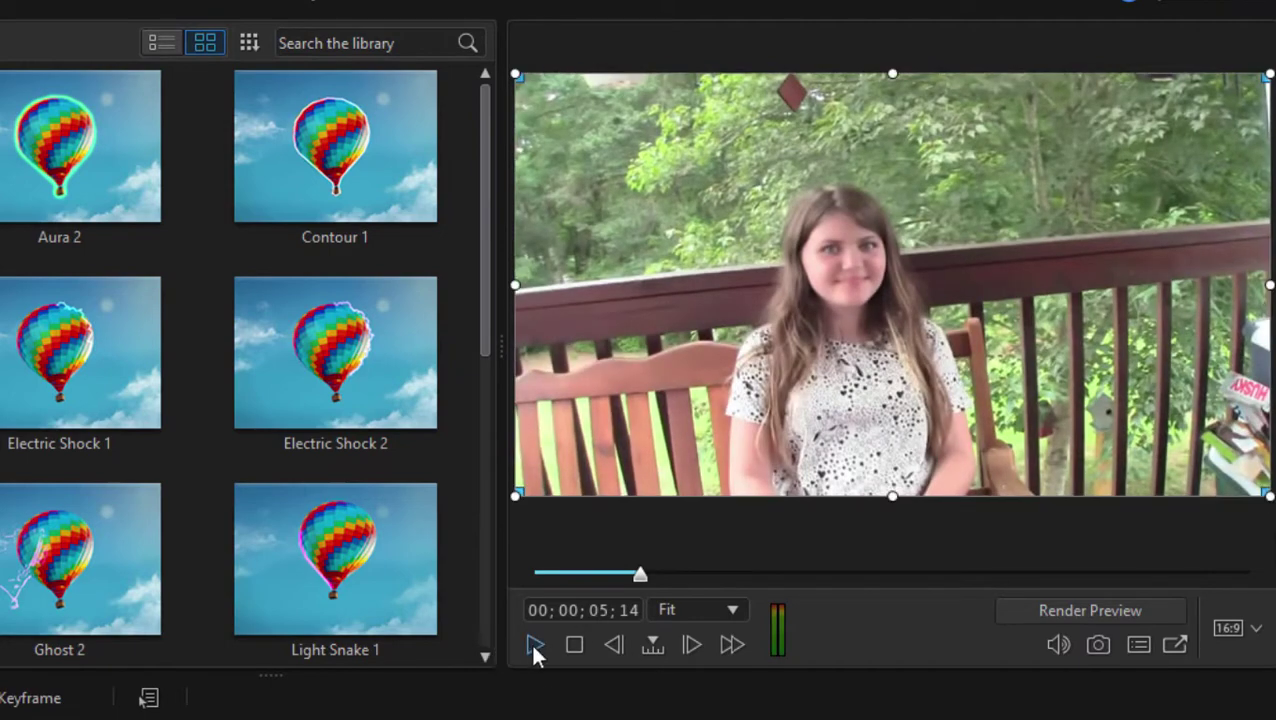
pyautogui.click(532, 645)
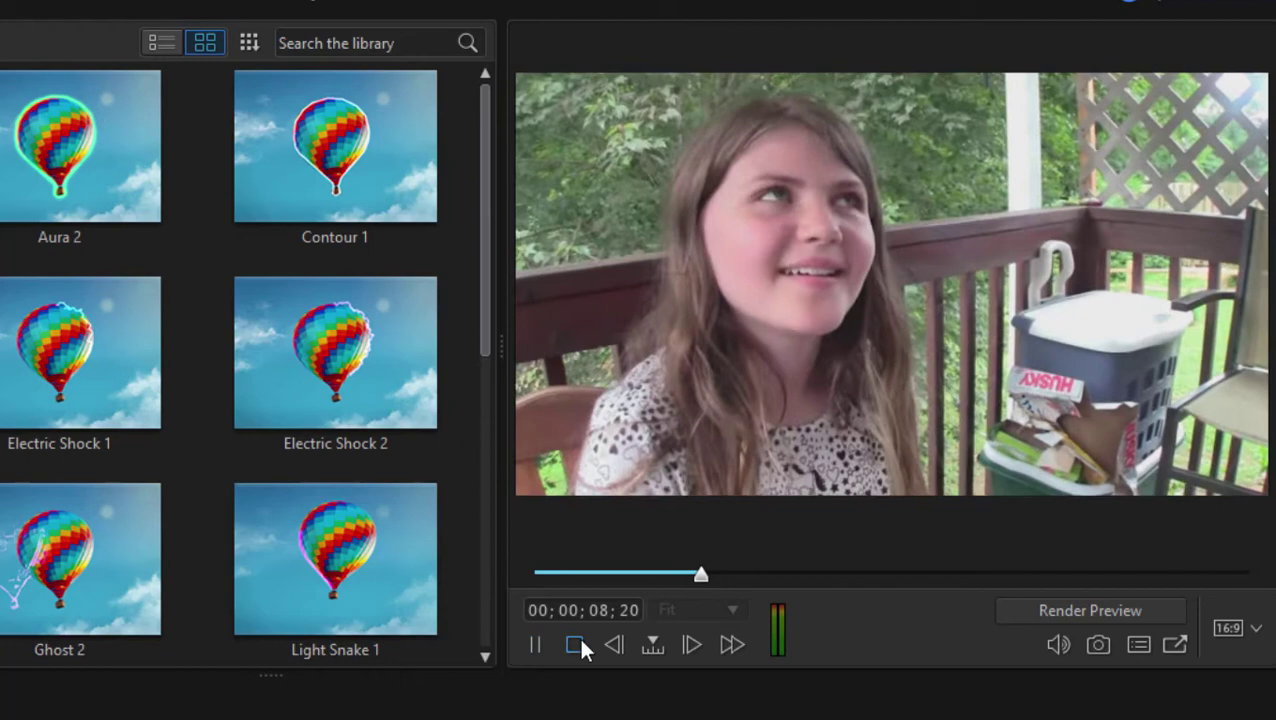
pyautogui.click(578, 645)
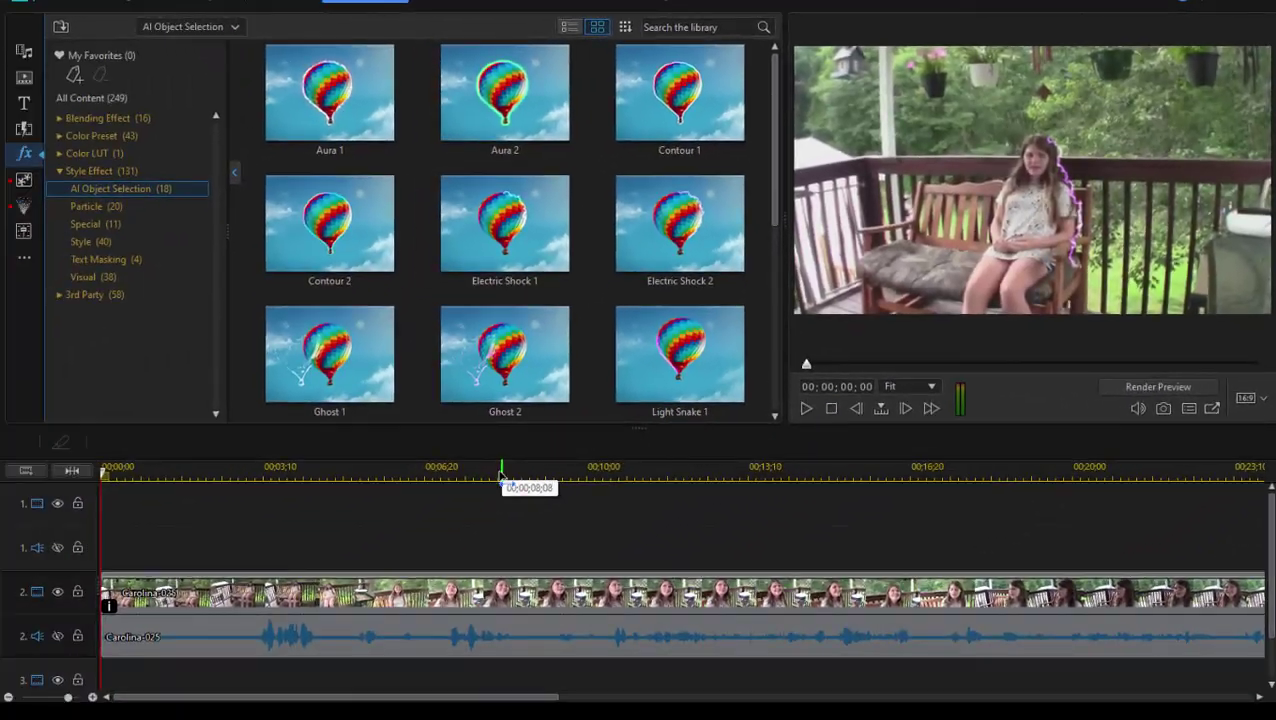
pyautogui.click(505, 472)
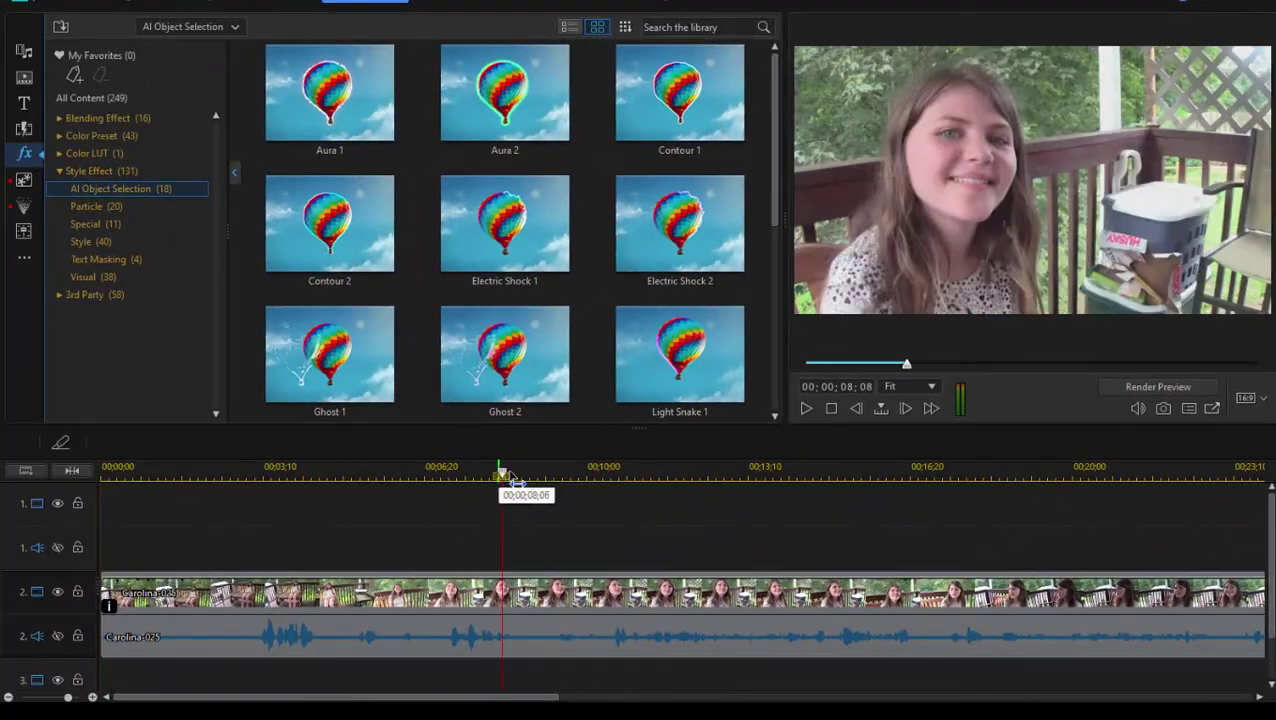
pyautogui.moveTo(505, 473); pyautogui.dragTo(400, 480)
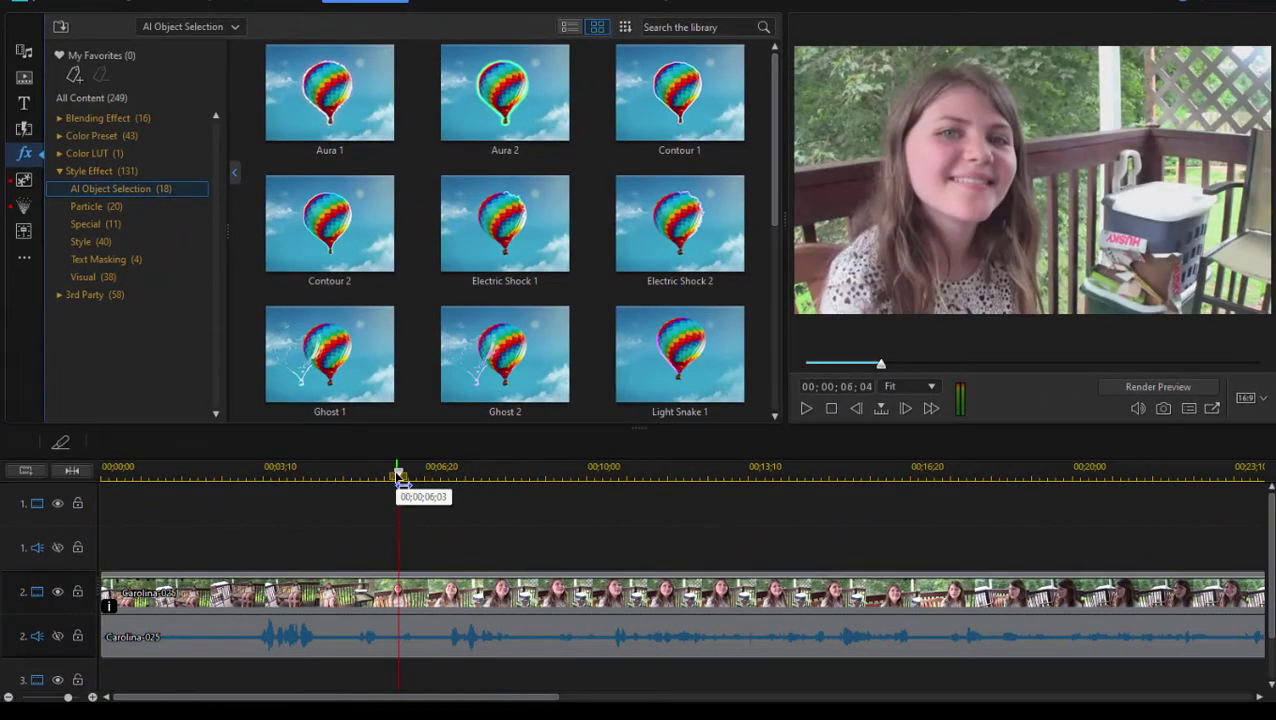
# Step: Set Electric Shock 2 to period 26, size 133 and offset 55
pyautogui.click(411, 591)
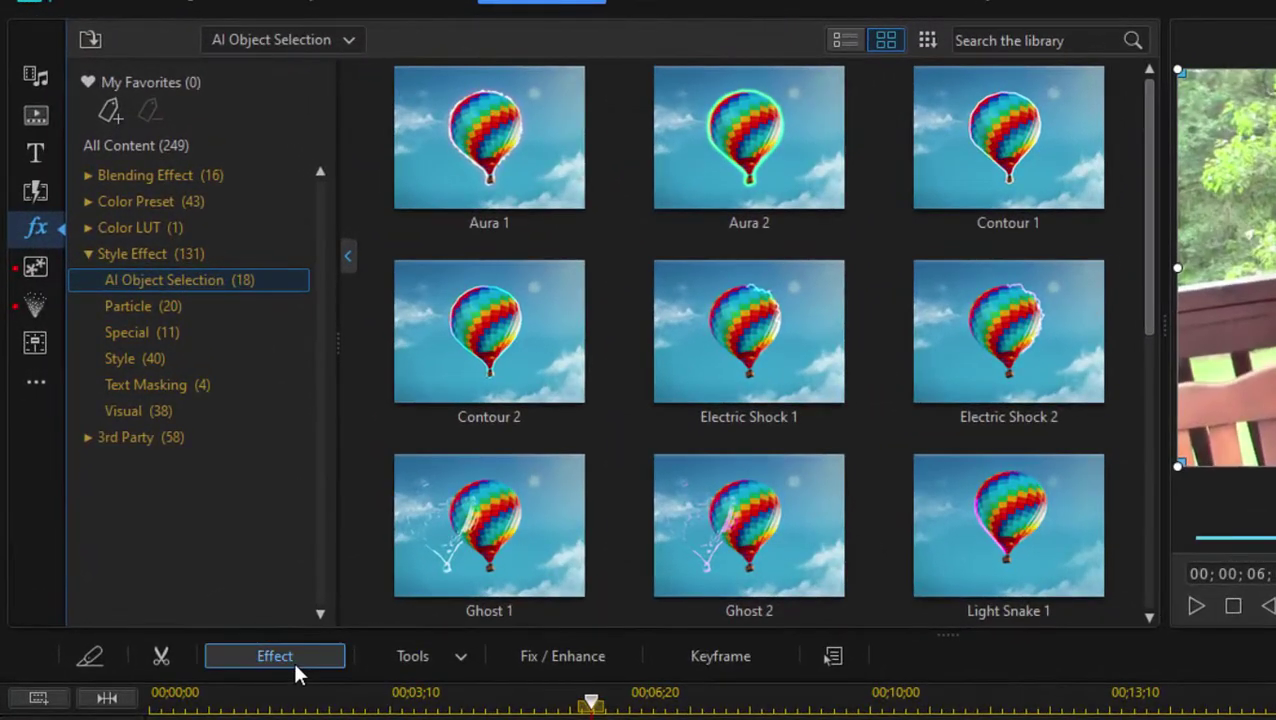
pyautogui.click(275, 656)
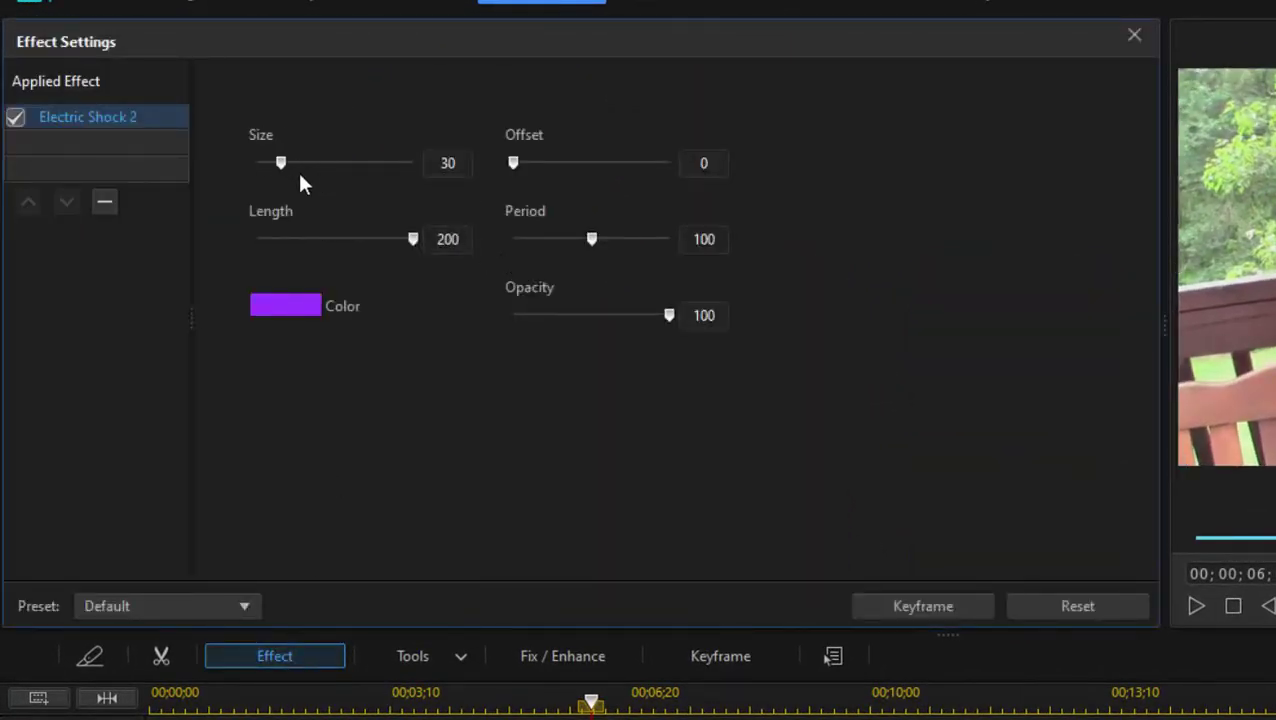
pyautogui.moveTo(590, 239); pyautogui.dragTo(527, 250)
pyautogui.moveTo(280, 163); pyautogui.dragTo(361, 165)
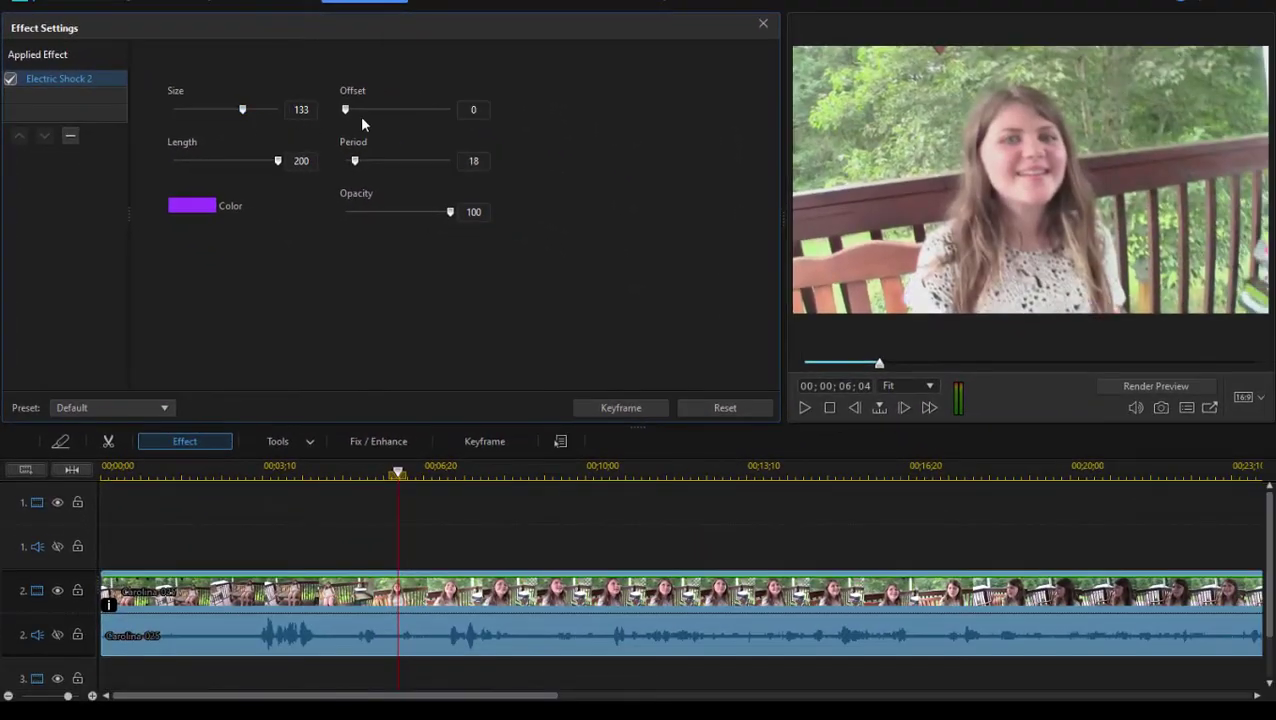
pyautogui.moveTo(360, 116); pyautogui.dragTo(378, 115)
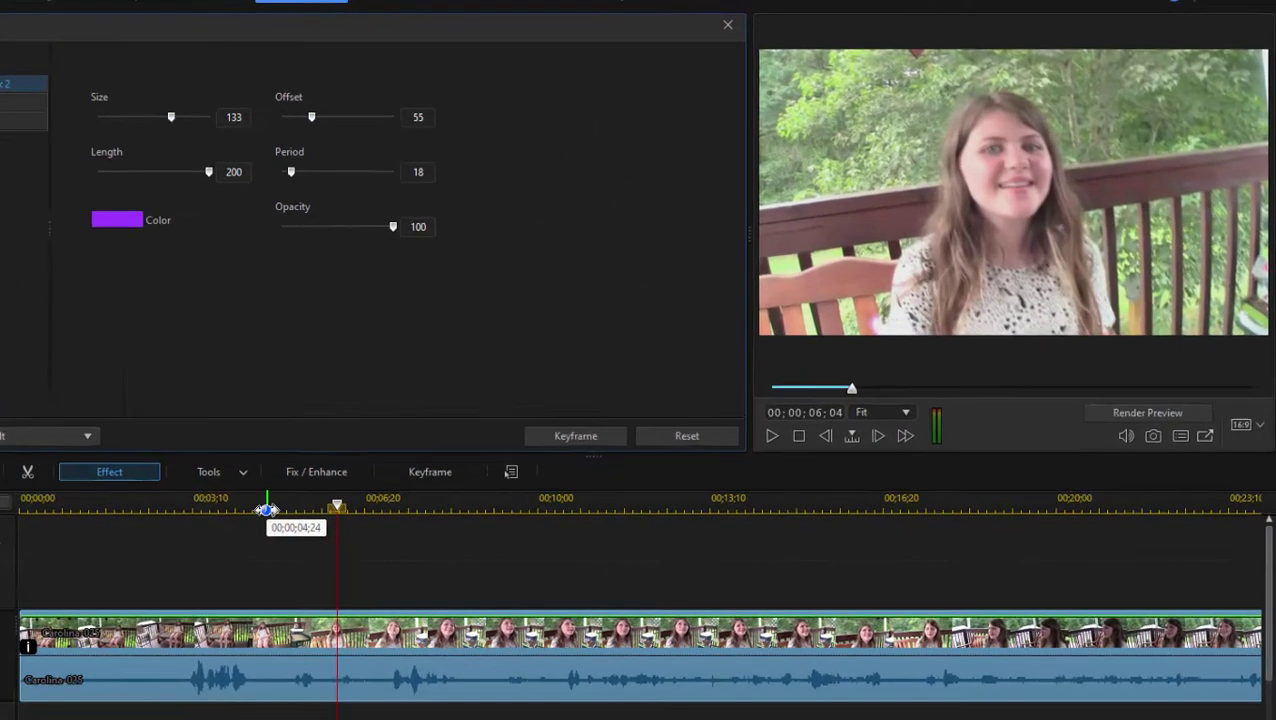
# Step: Preview the adjusted shock effect from 04;23 on the timeline
pyautogui.click(266, 510)
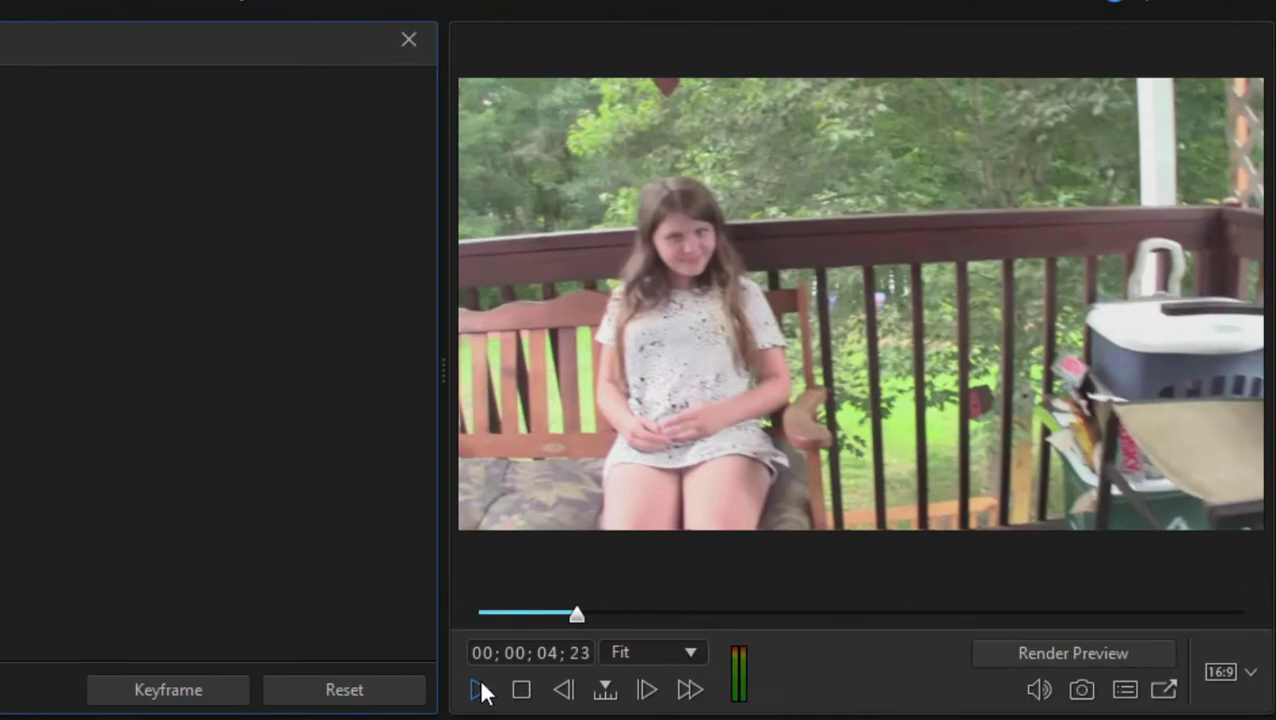
pyautogui.click(481, 691)
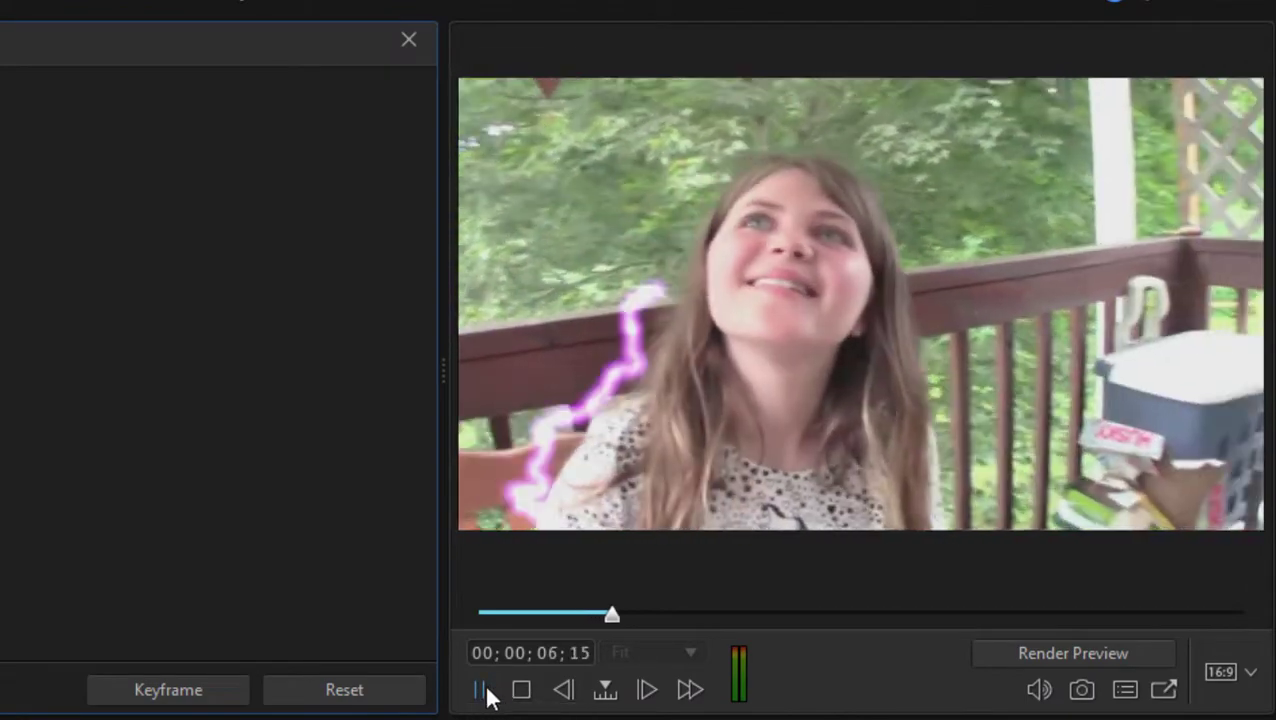
pyautogui.click(484, 693)
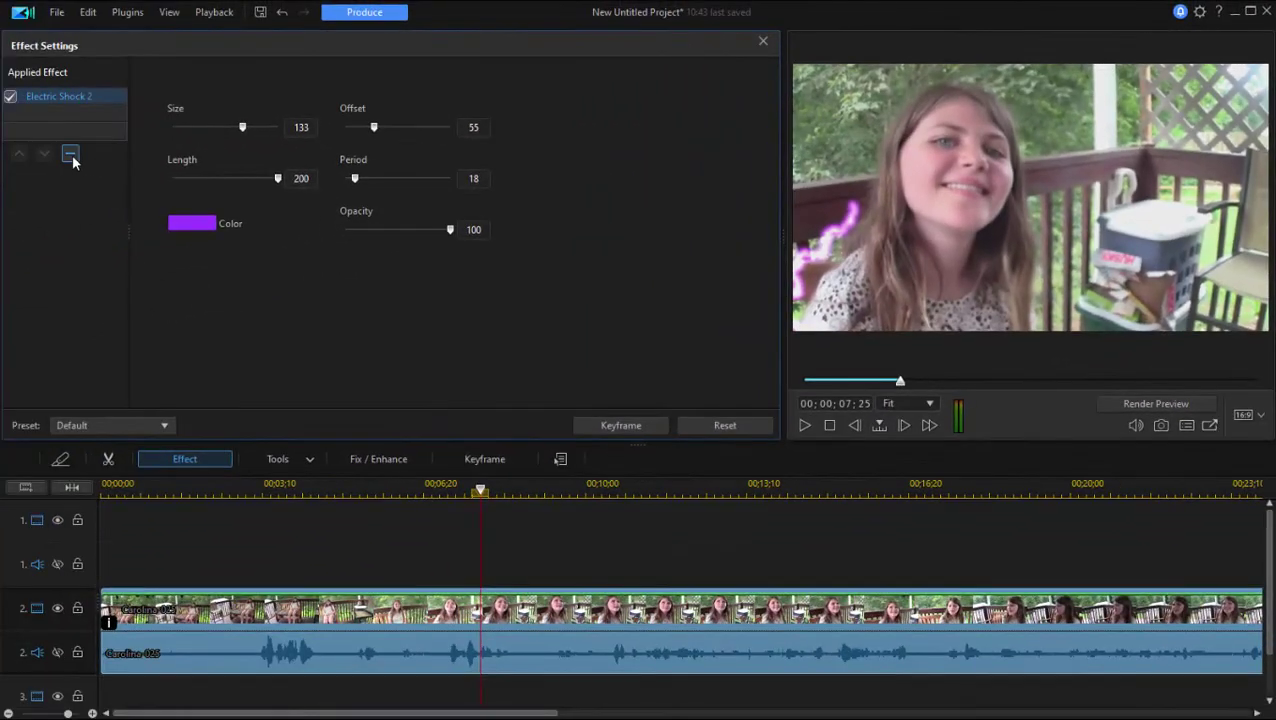
# Step: Replace Electric Shock 2 with the Color Painting style effect and preview the clip
pyautogui.click(71, 156)
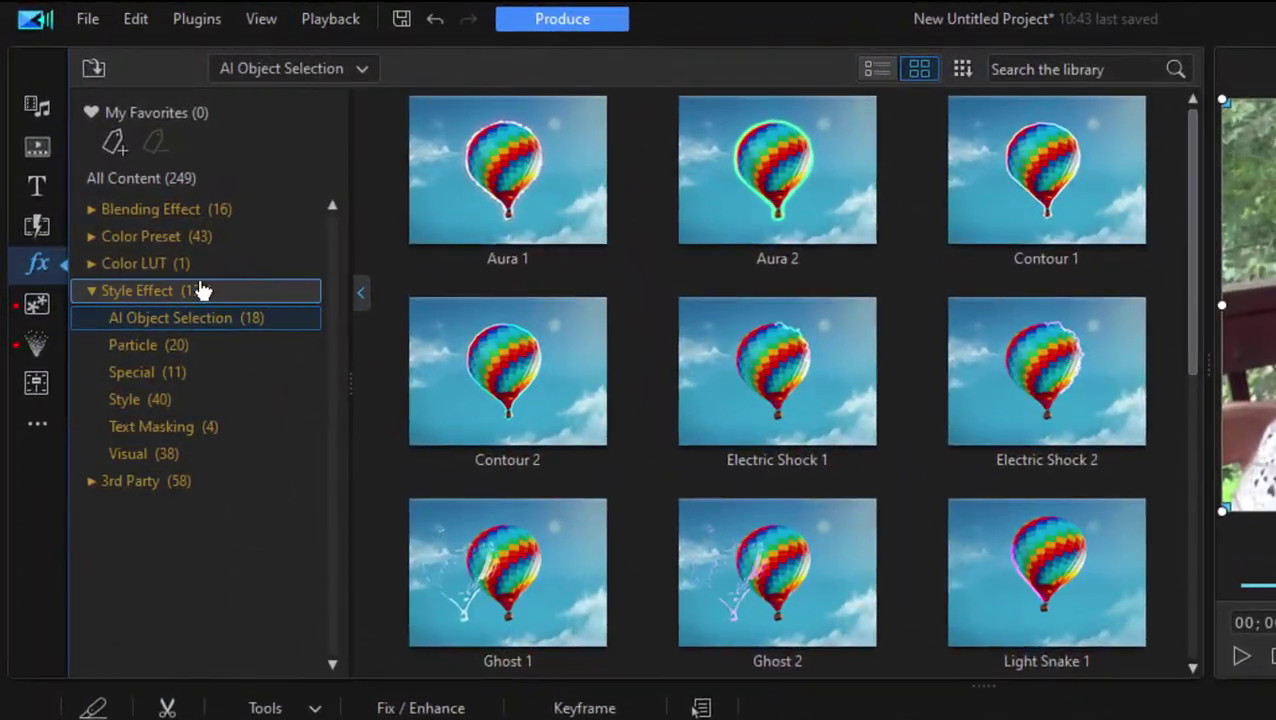
pyautogui.click(195, 290)
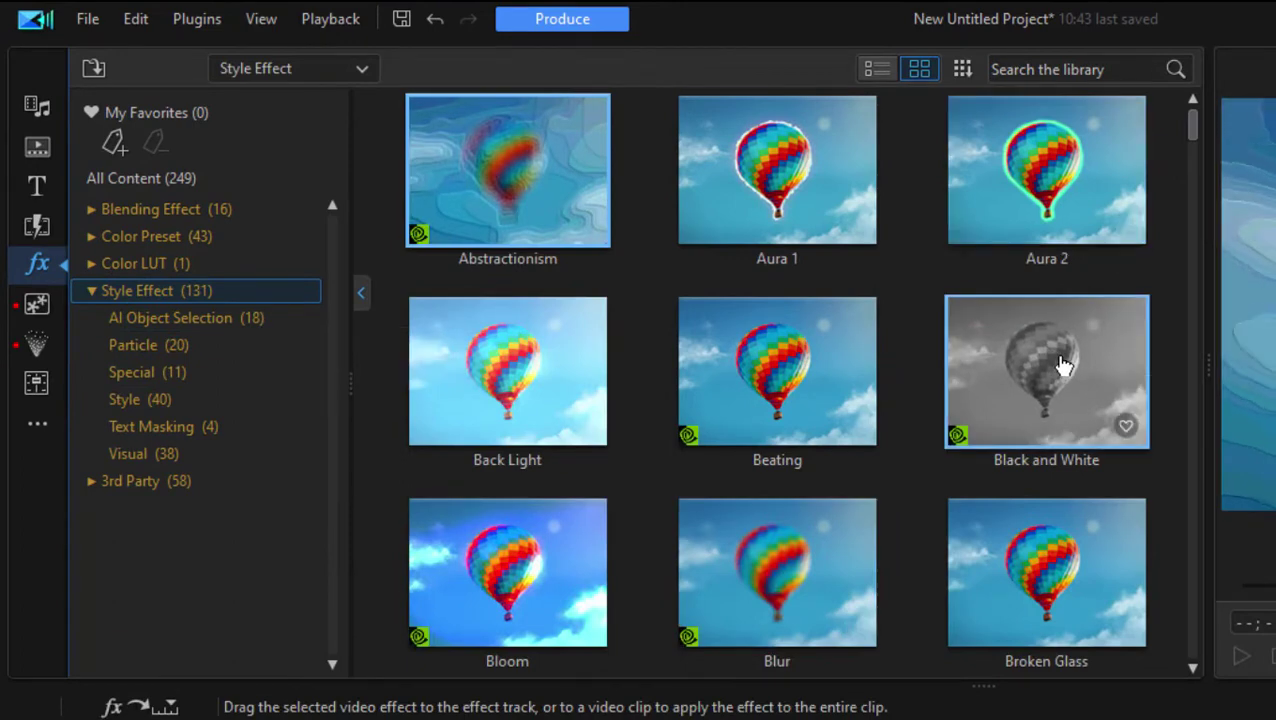
pyautogui.moveTo(1190, 125); pyautogui.dragTo(1182, 191)
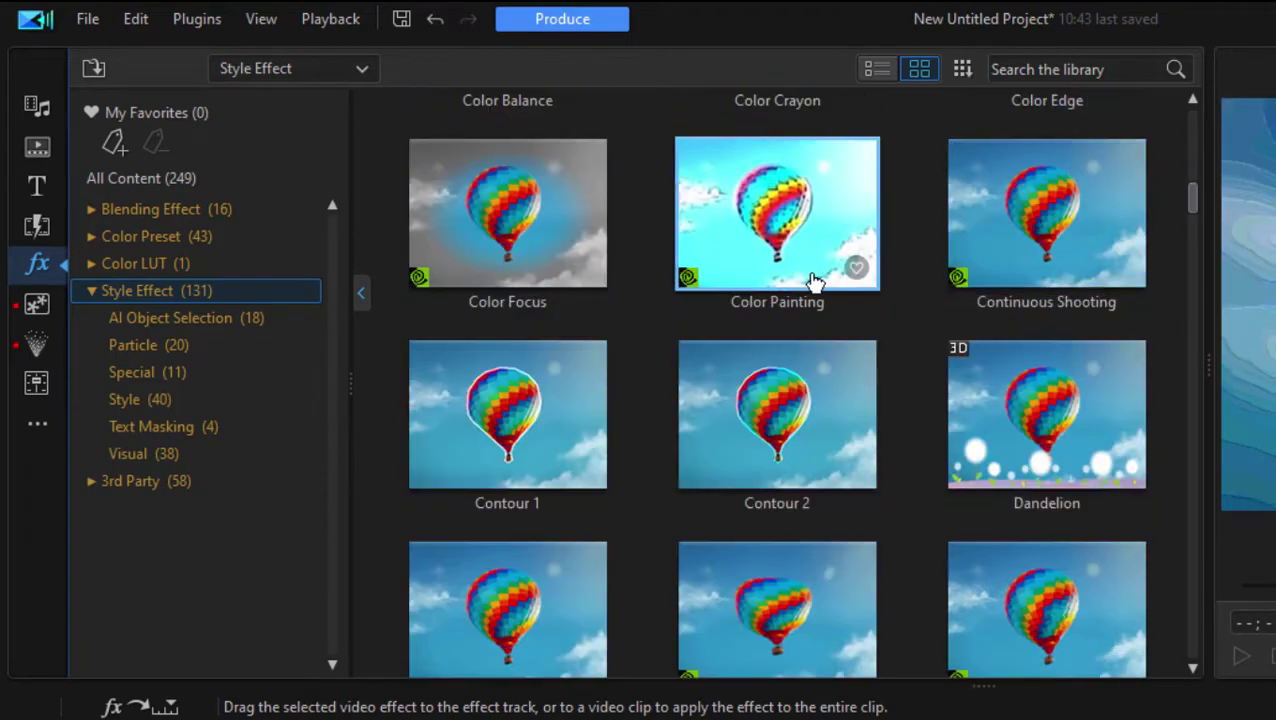
pyautogui.moveTo(788, 203)
pyautogui.mouseDown()
pyautogui.moveTo(675, 194)
pyautogui.moveTo(541, 320)
pyautogui.moveTo(460, 500)
pyautogui.moveTo(445, 615)
pyautogui.mouseUp()
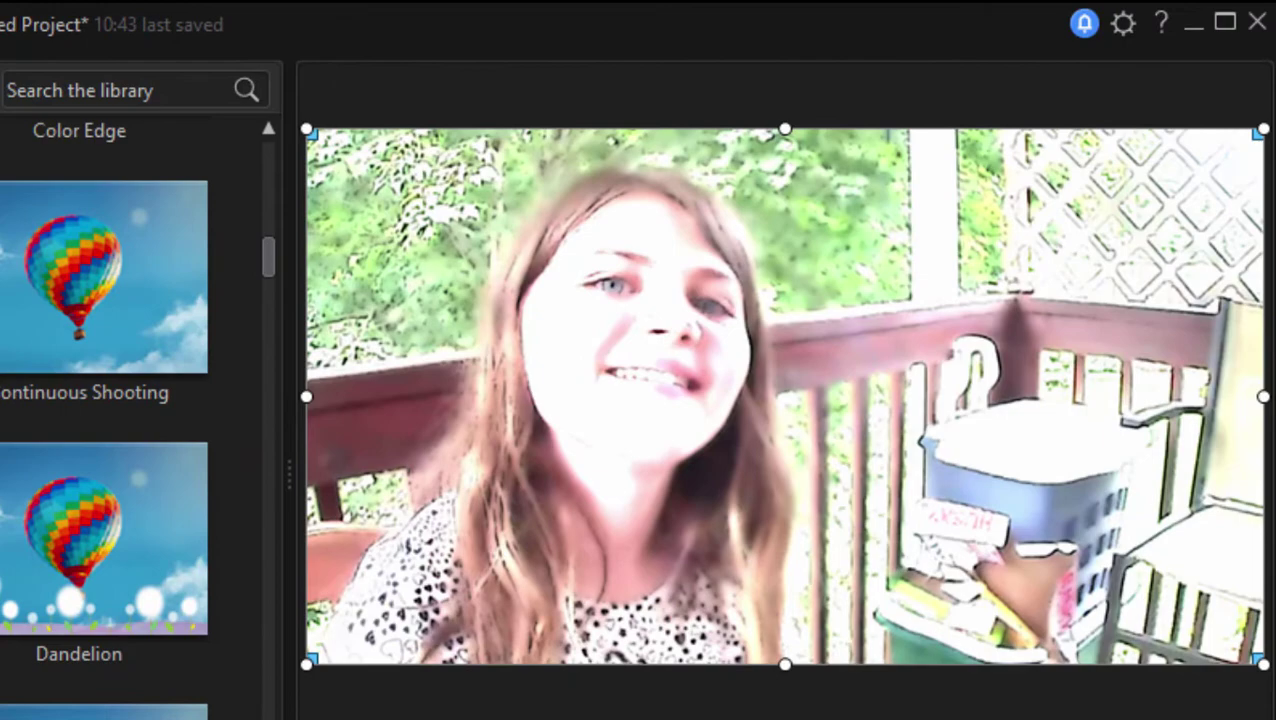
pyautogui.press('space')
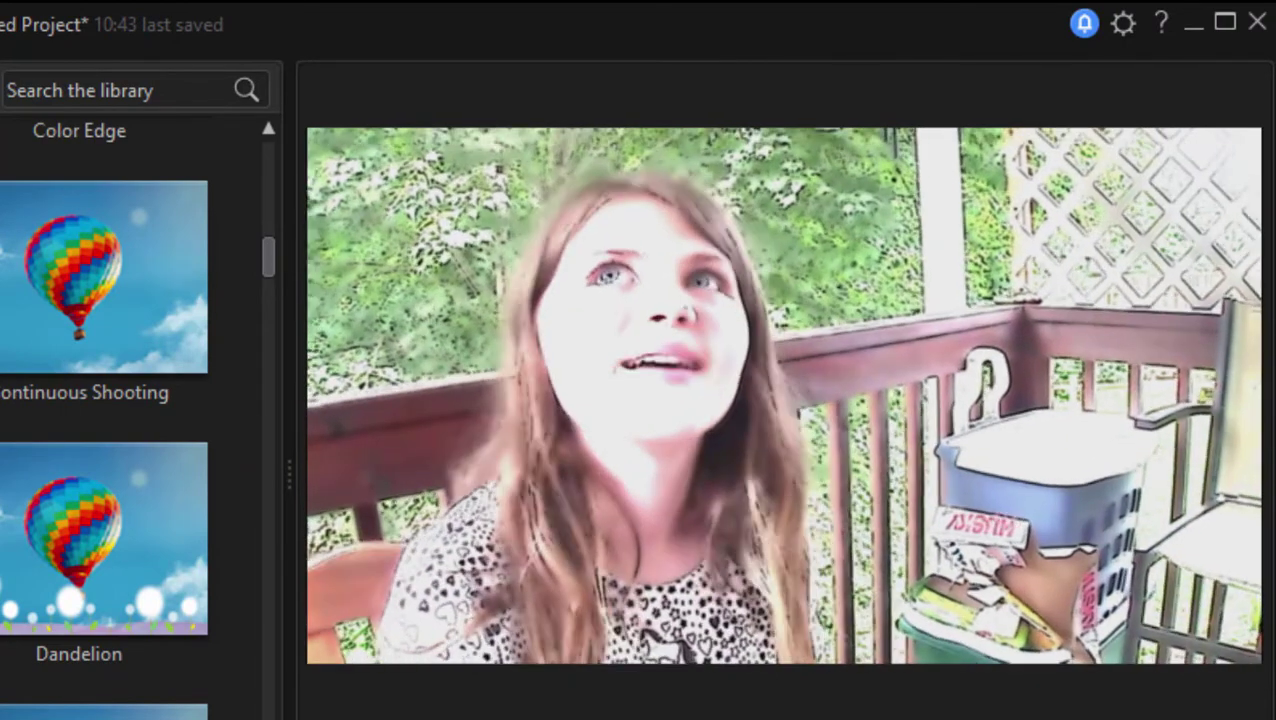
pyautogui.press('space')
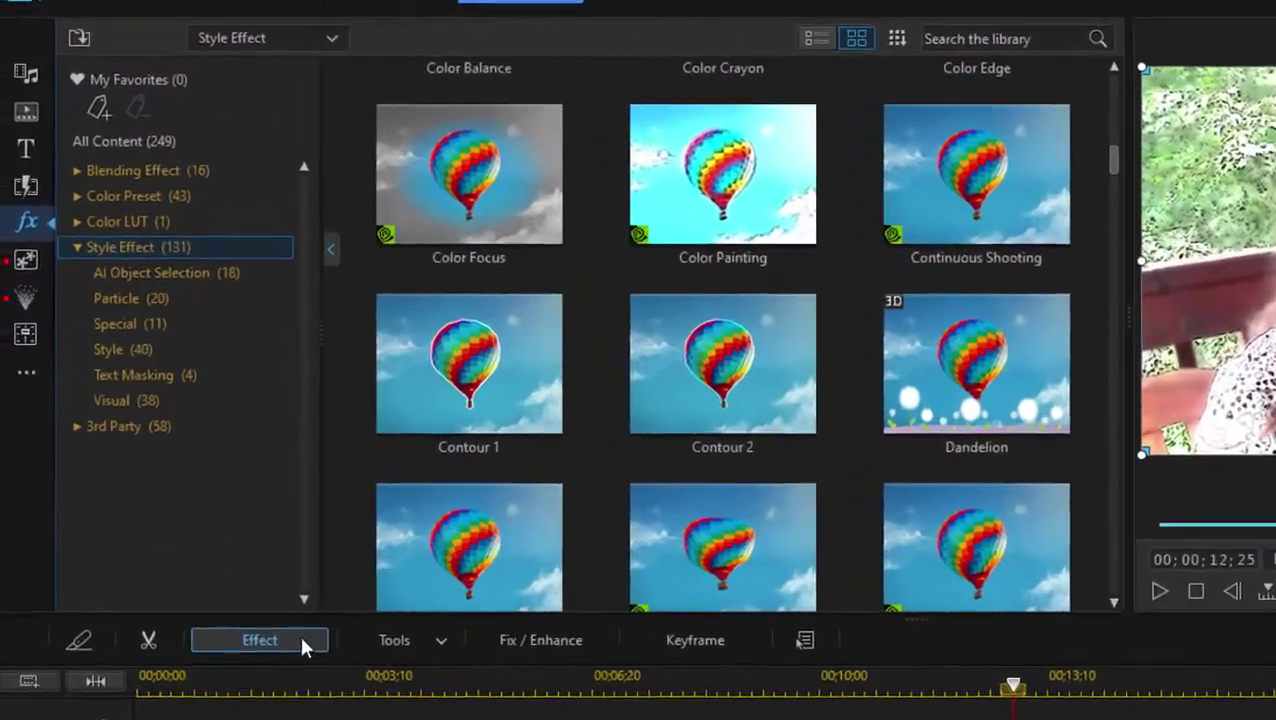
# Step: Mask Color Painting by auto-selecting the most prominent object, keeping Box shape, and inverting the mask
pyautogui.click(260, 640)
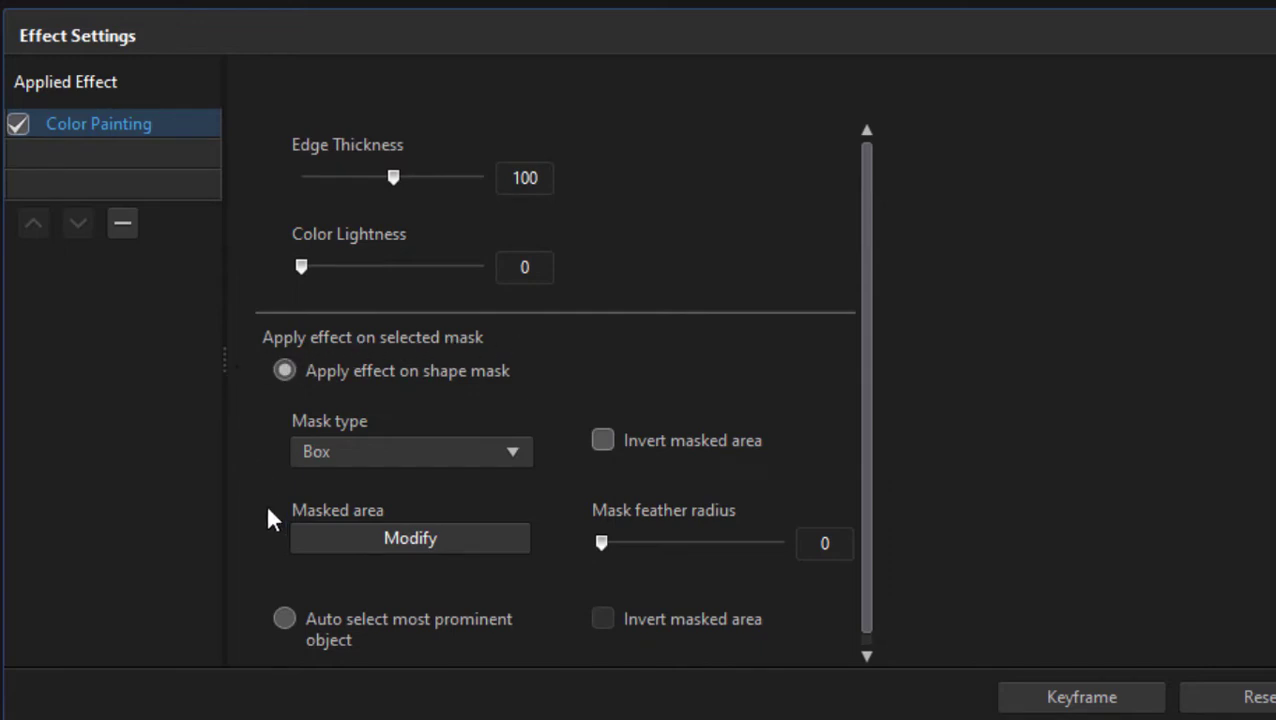
pyautogui.click(499, 451)
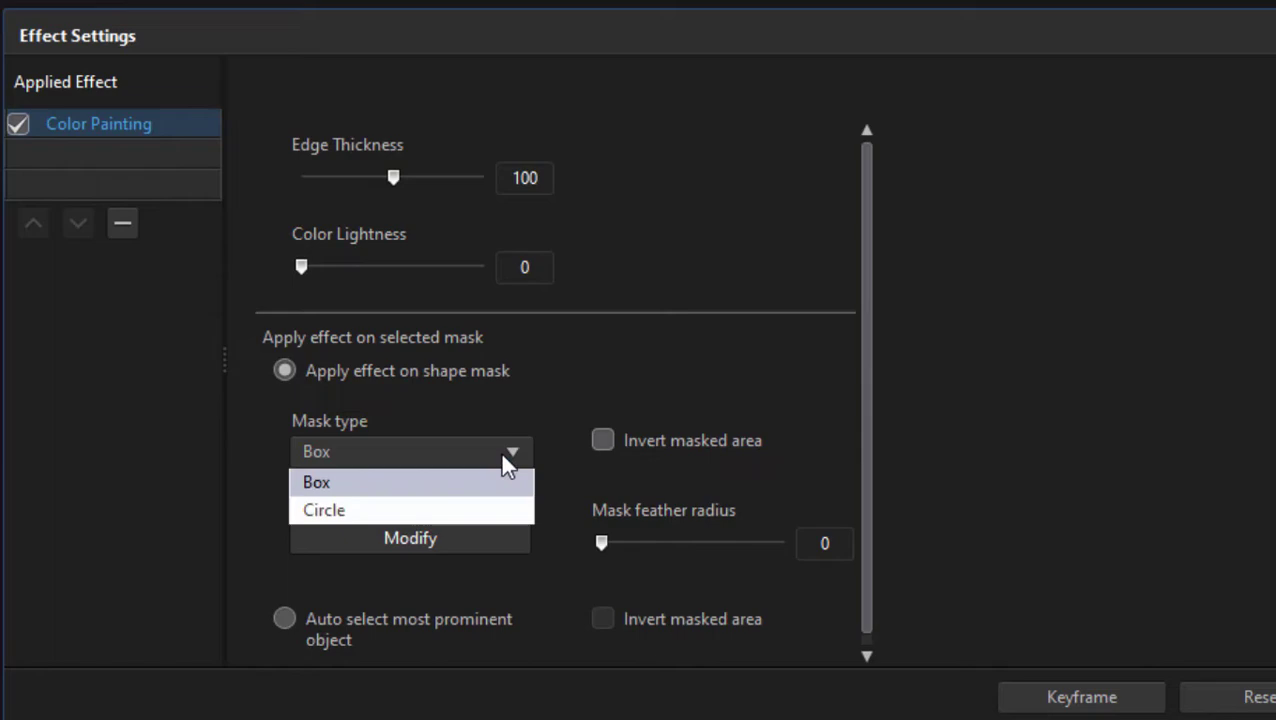
pyautogui.click(617, 374)
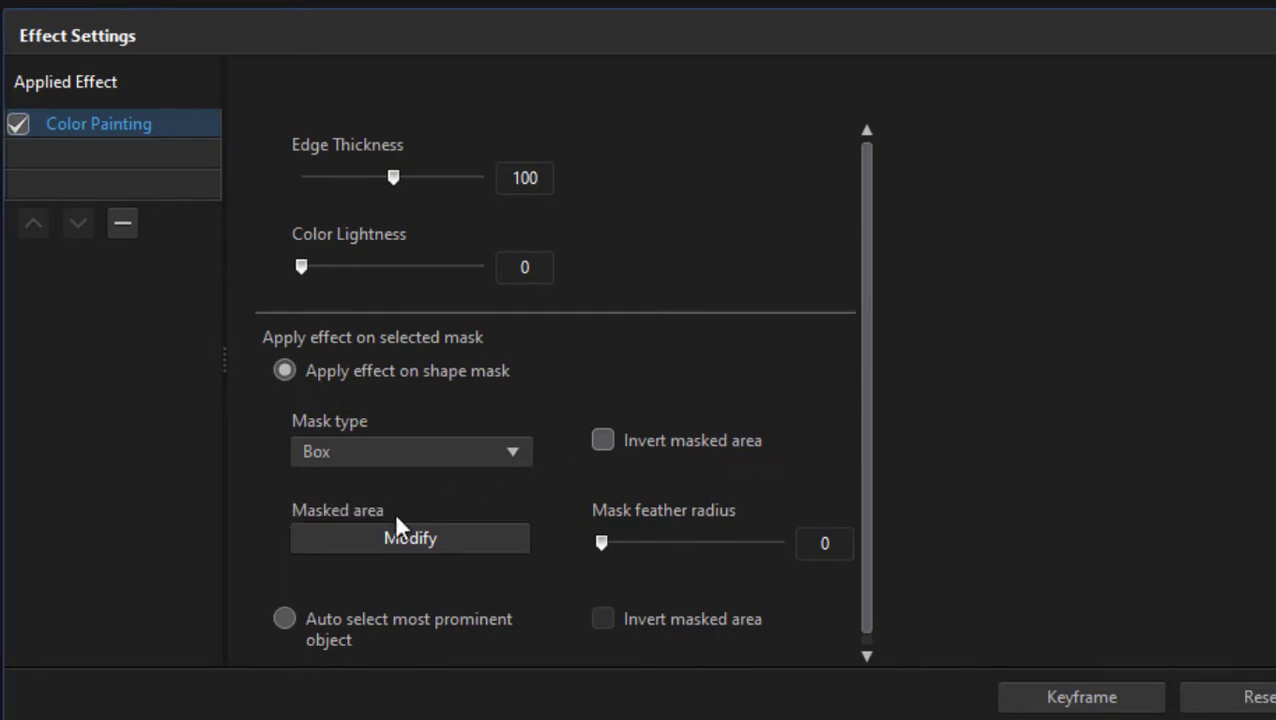
pyautogui.click(280, 618)
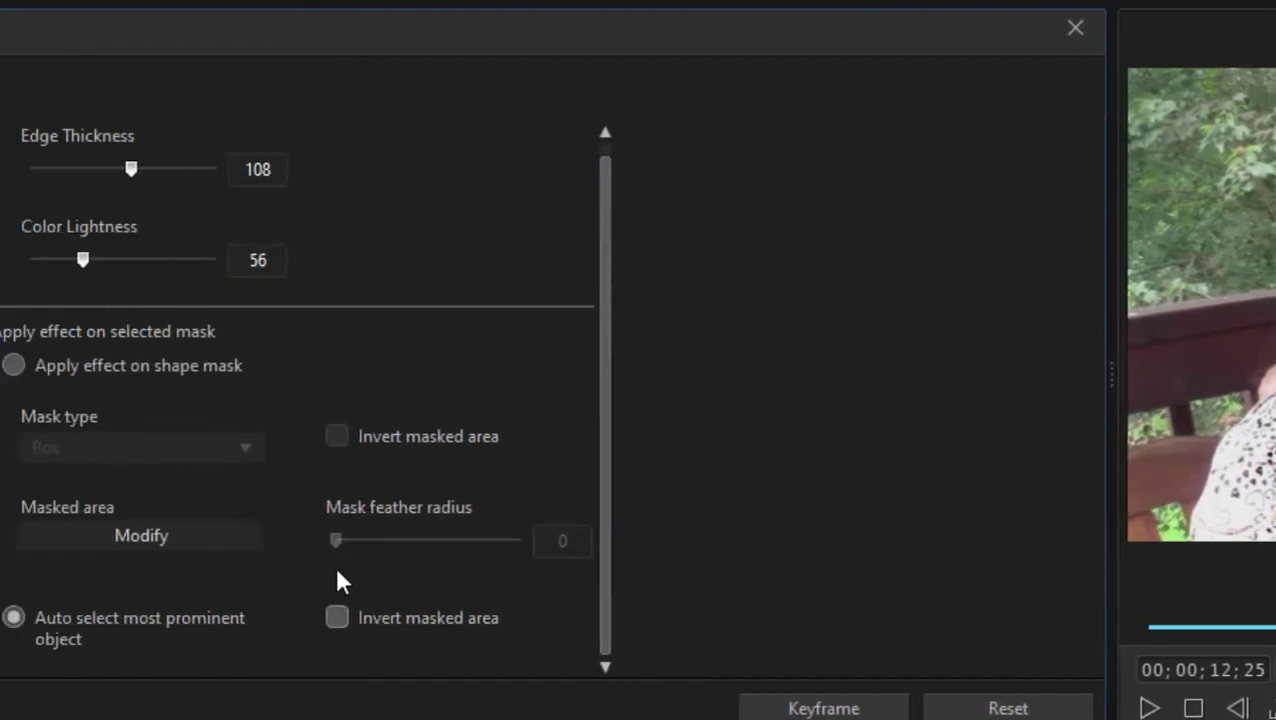
pyautogui.click(328, 616)
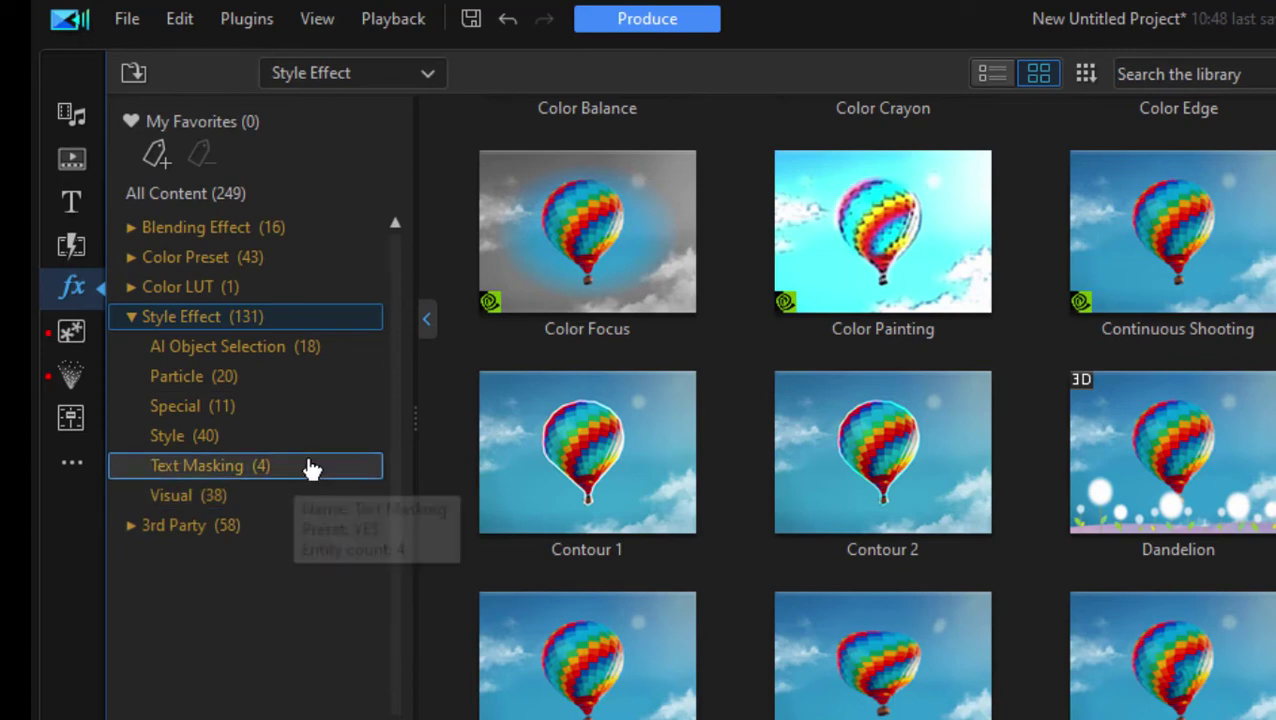
# Step: Show the 18 AI Object Selection effects under Style Effect
pyautogui.click(288, 352)
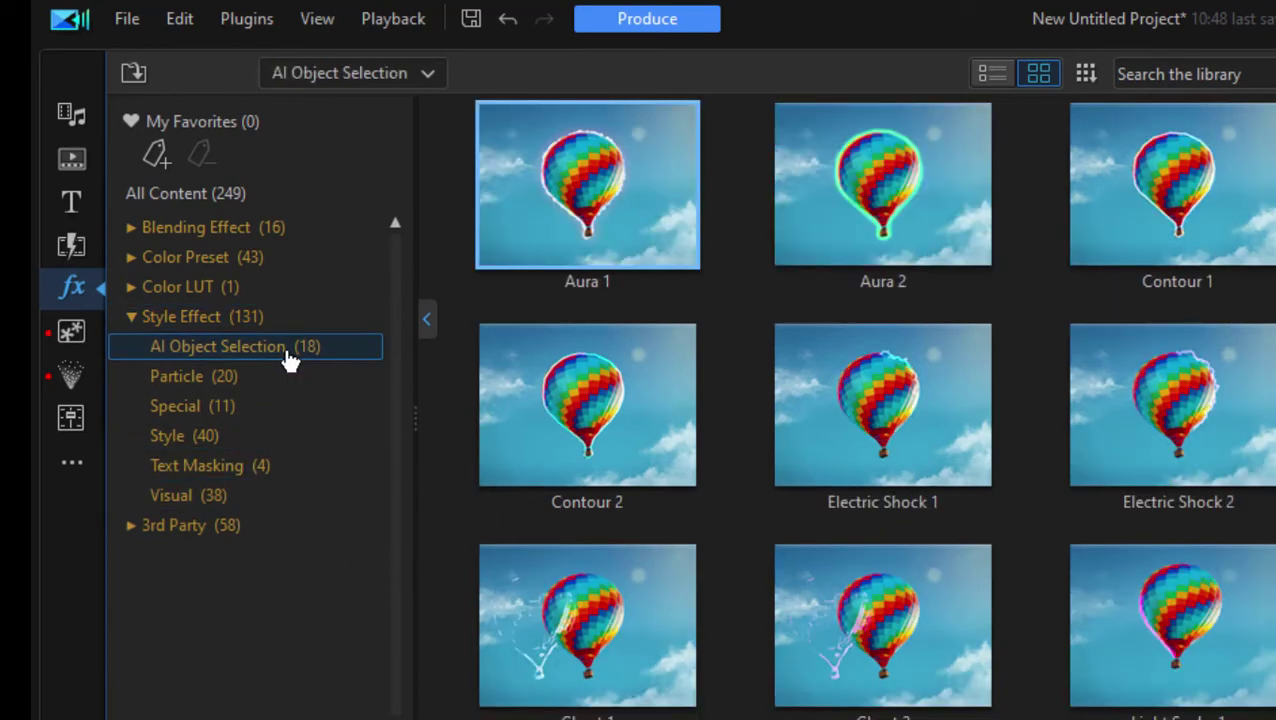